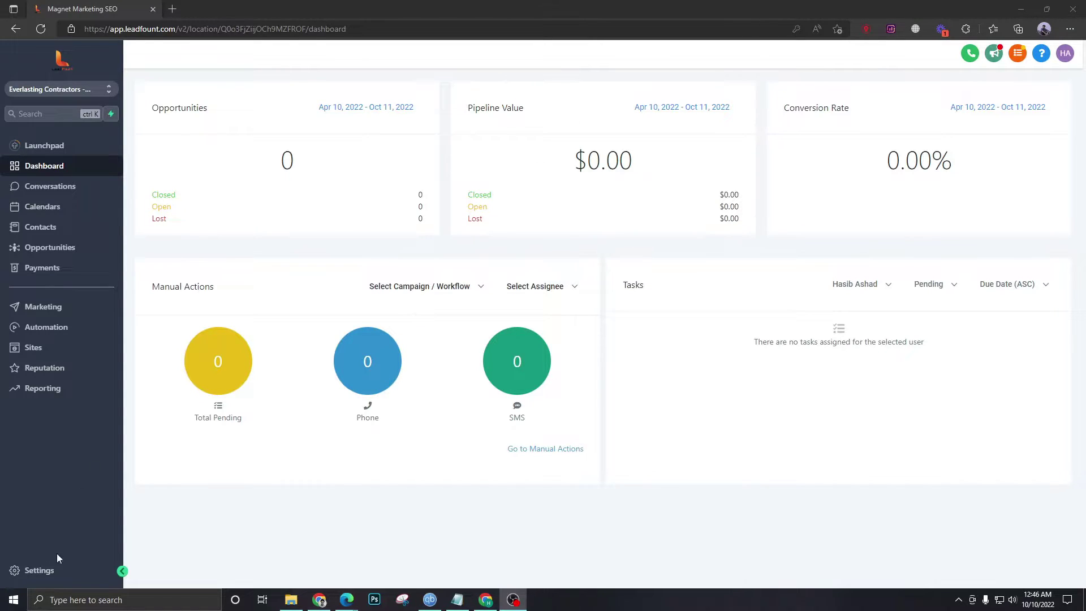
- Go to Settings > Phone Numbers to view the Twilio provider and its listed number
click(39, 571)
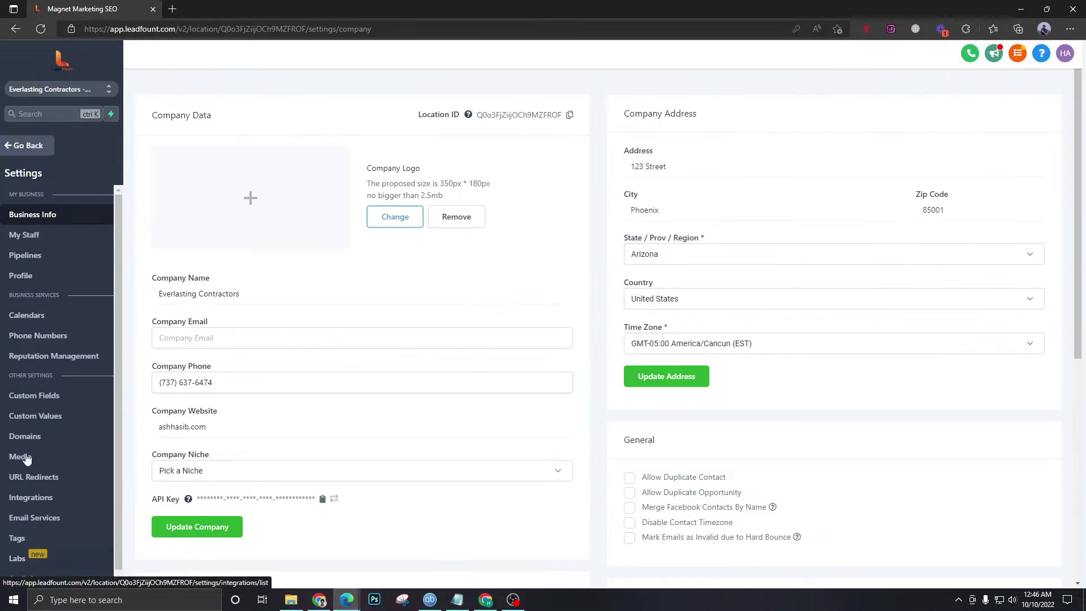
click(36, 338)
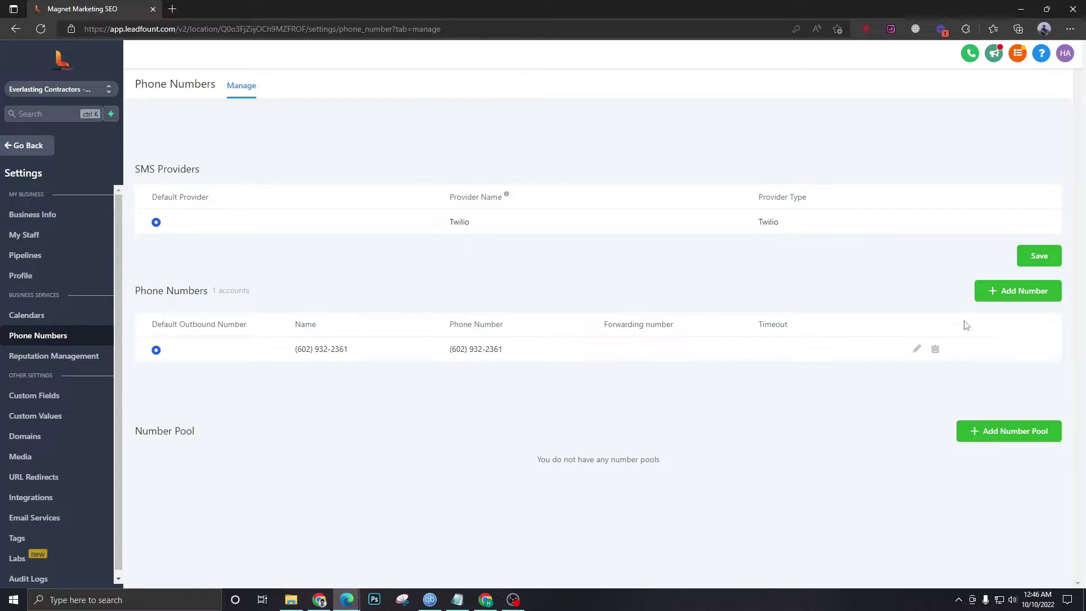
click(995, 297)
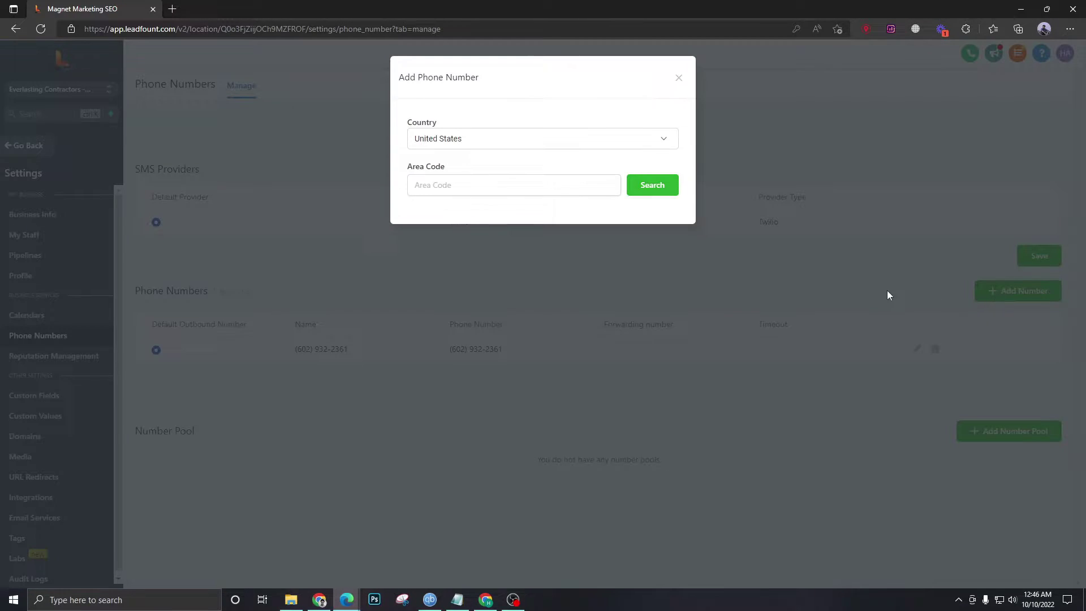
click(497, 190)
text(602)
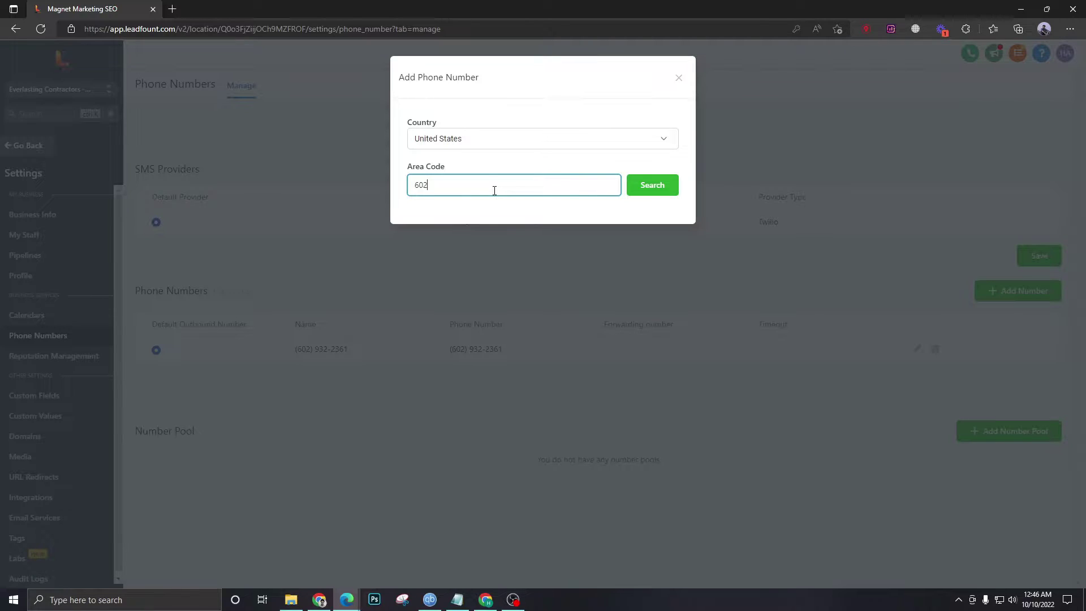
click(653, 186)
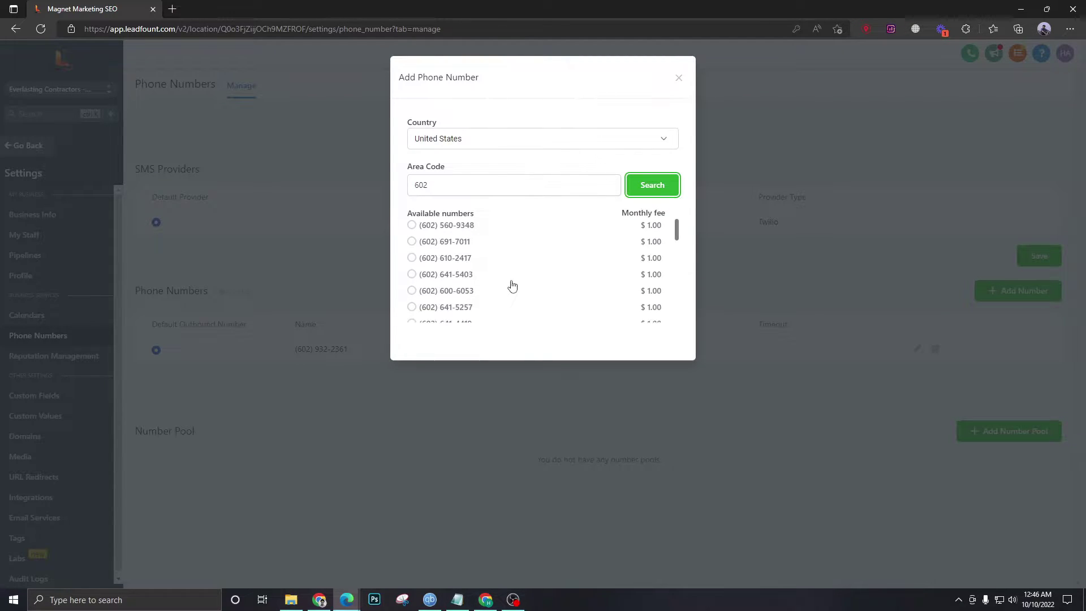
click(442, 226)
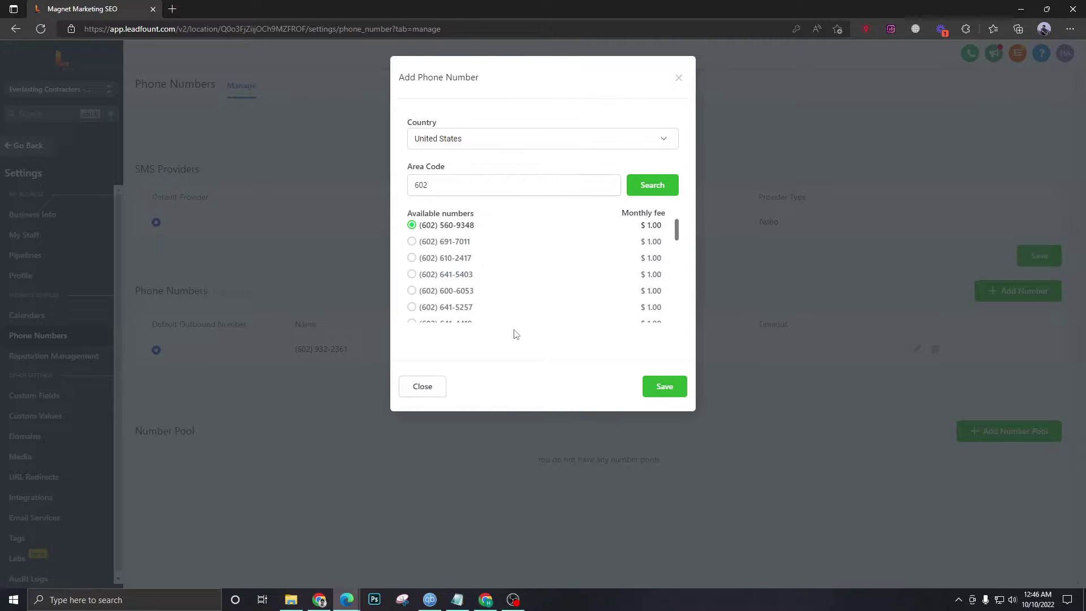
click(679, 78)
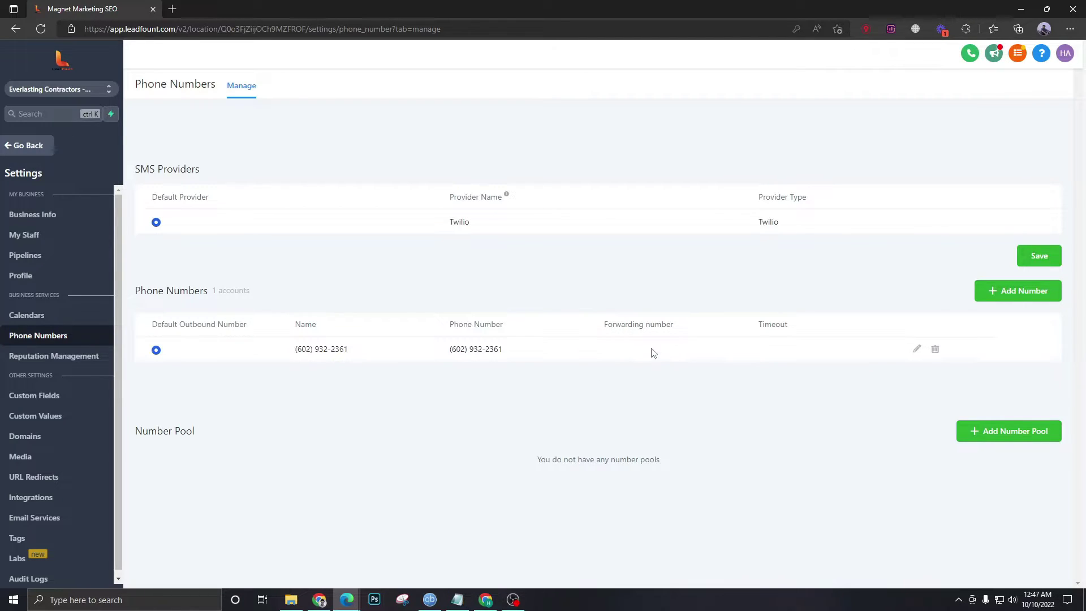
click(39, 220)
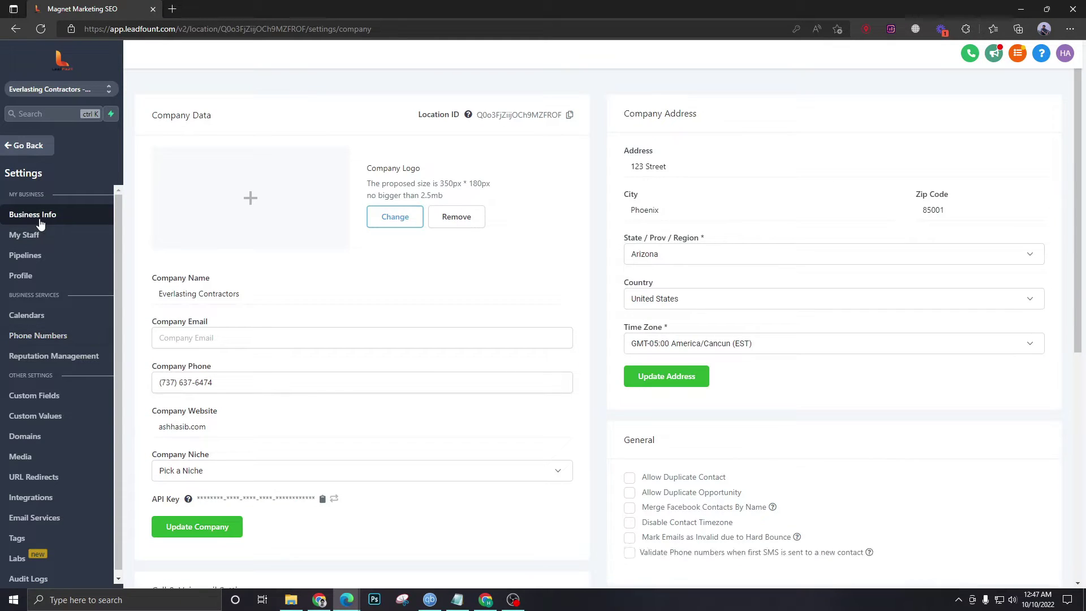
scroll(146, 278, down, 4)
scroll(179, 290, up, 3)
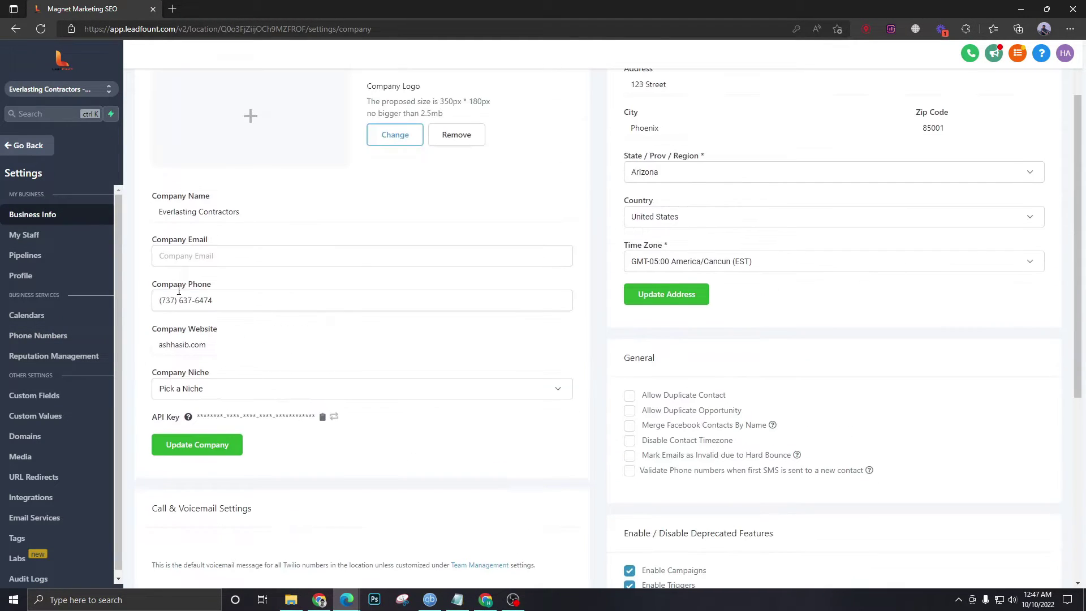
scroll(199, 286, up, 2)
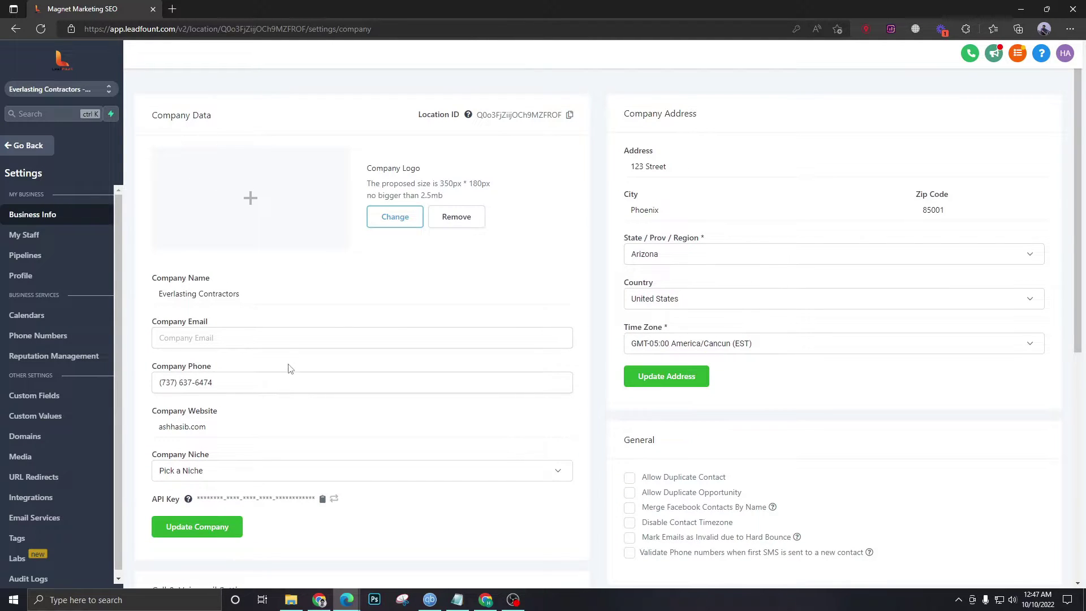
scroll(286, 372, down, 2)
drag(213, 300, 162, 298)
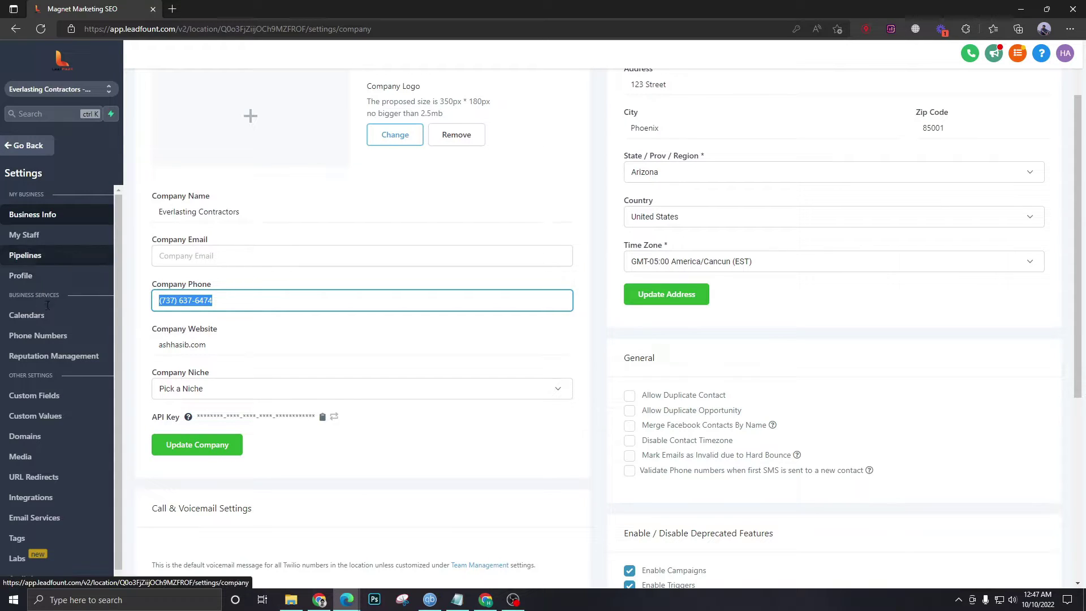
click(45, 338)
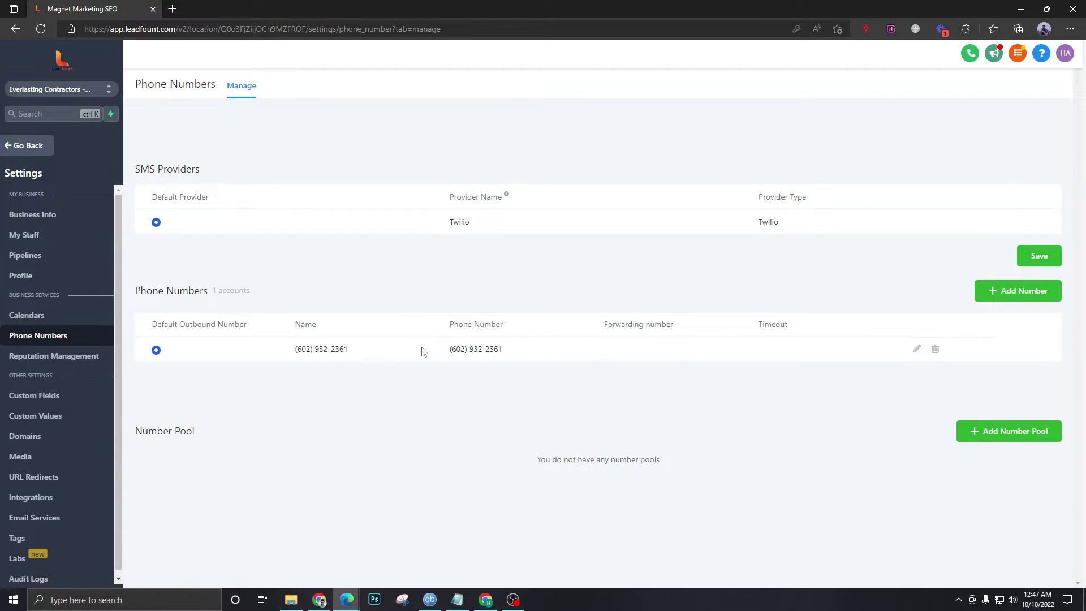
click(51, 215)
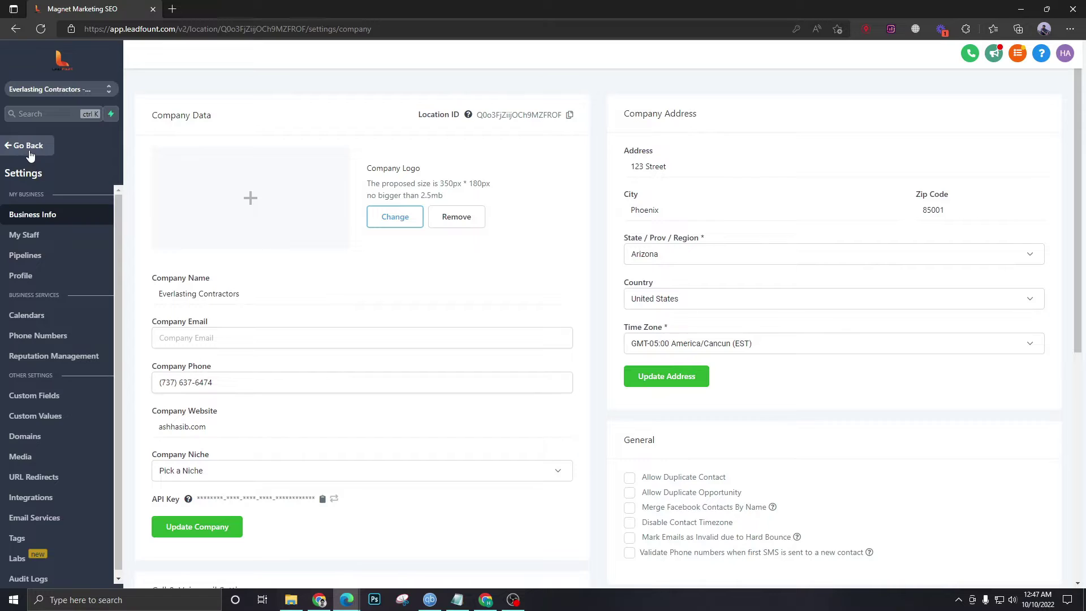
click(38, 336)
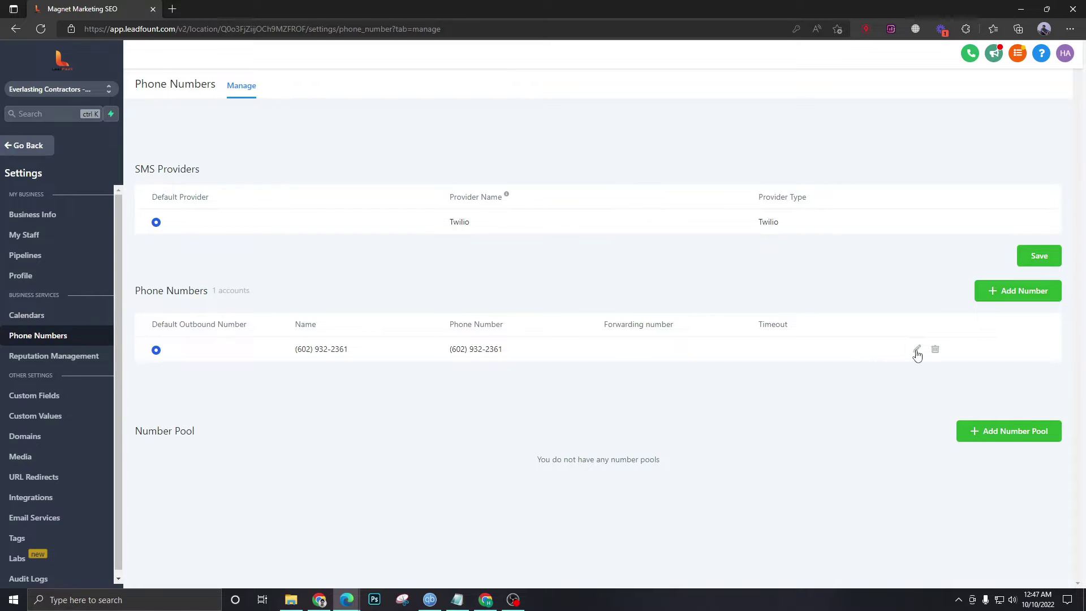
- Set the Twilio number to forward calls to the company phone, with call connect turned off
click(917, 351)
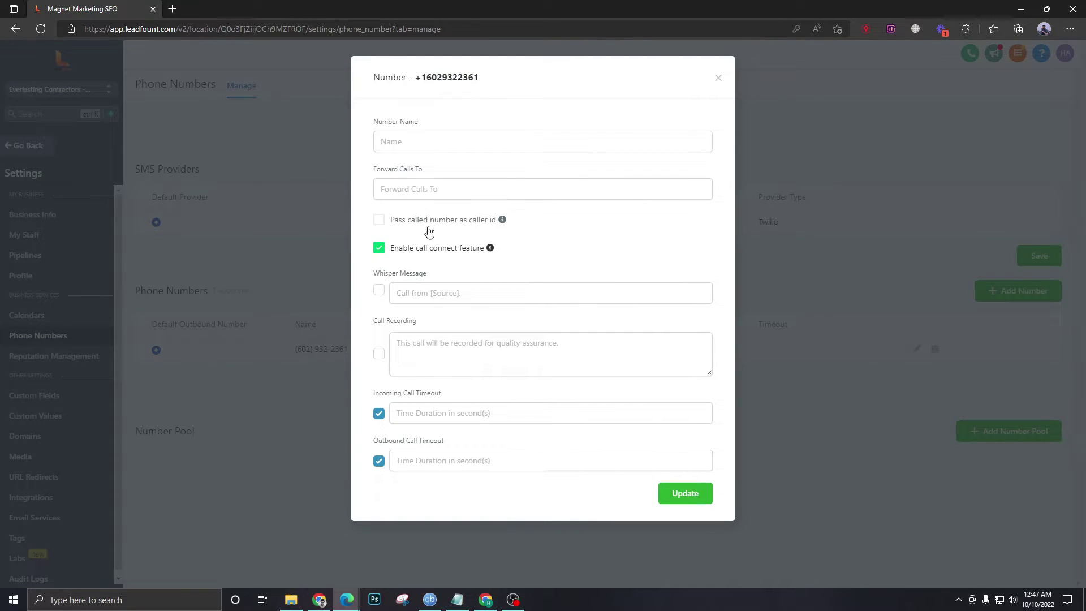
click(409, 191)
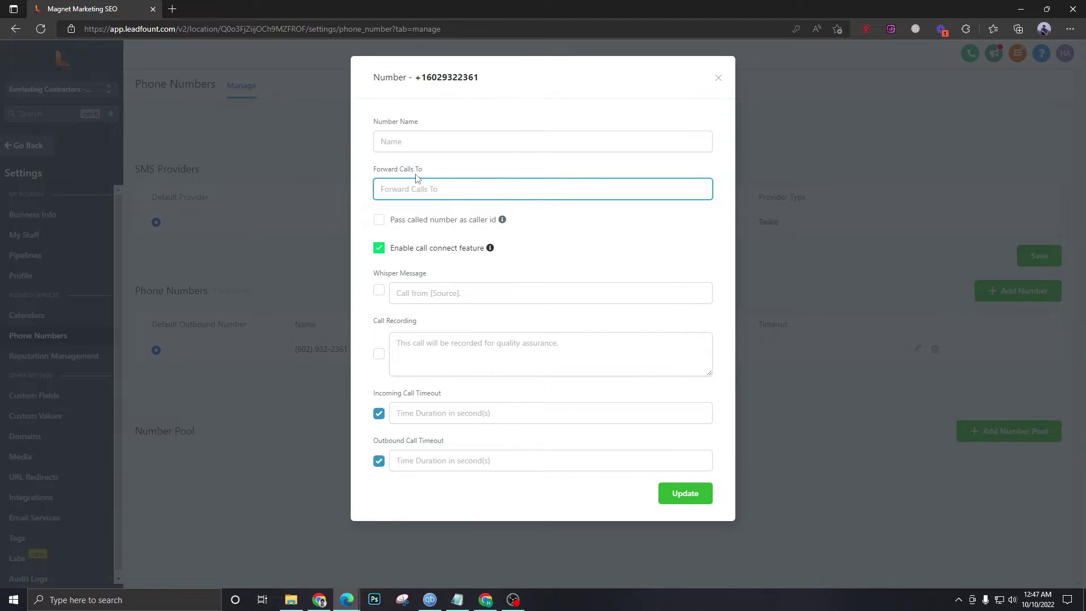
click(379, 248)
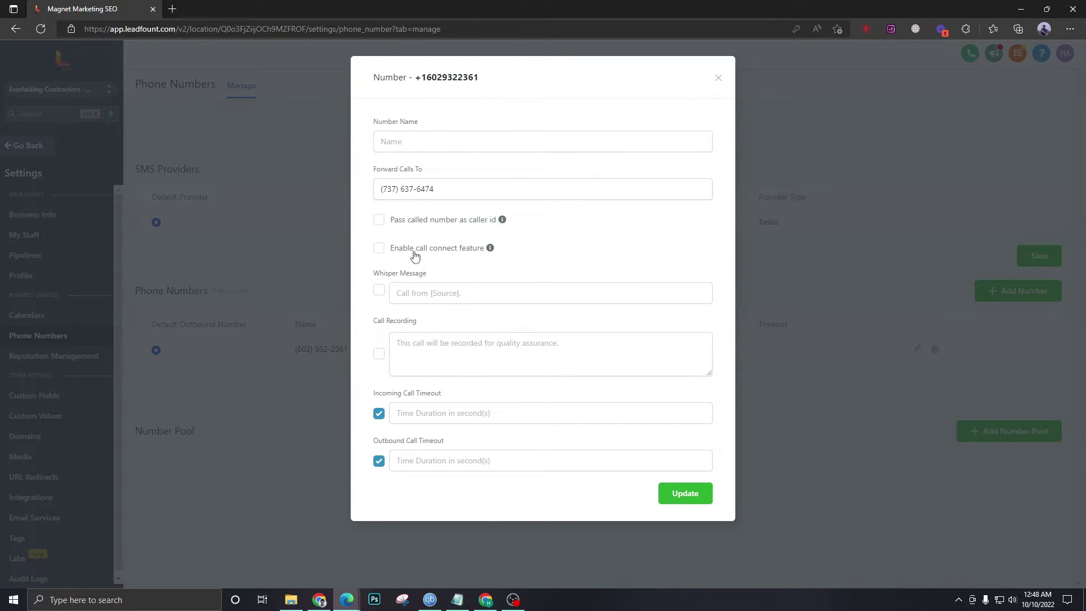
- Enter 20-second incoming and outbound call timeouts and save the number's settings
click(398, 413)
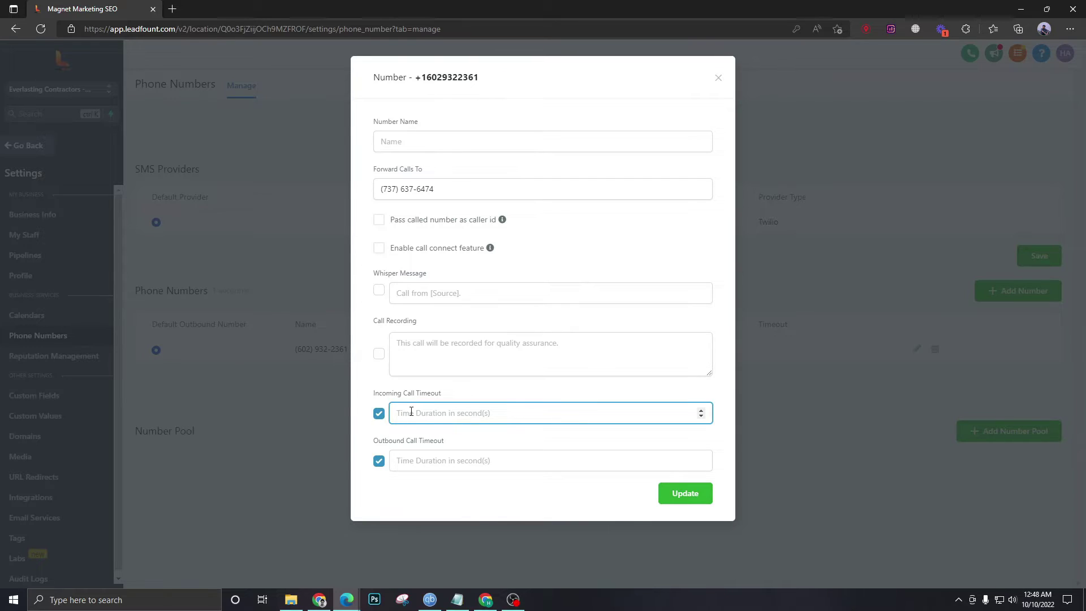
text(20)
click(416, 461)
text(2)
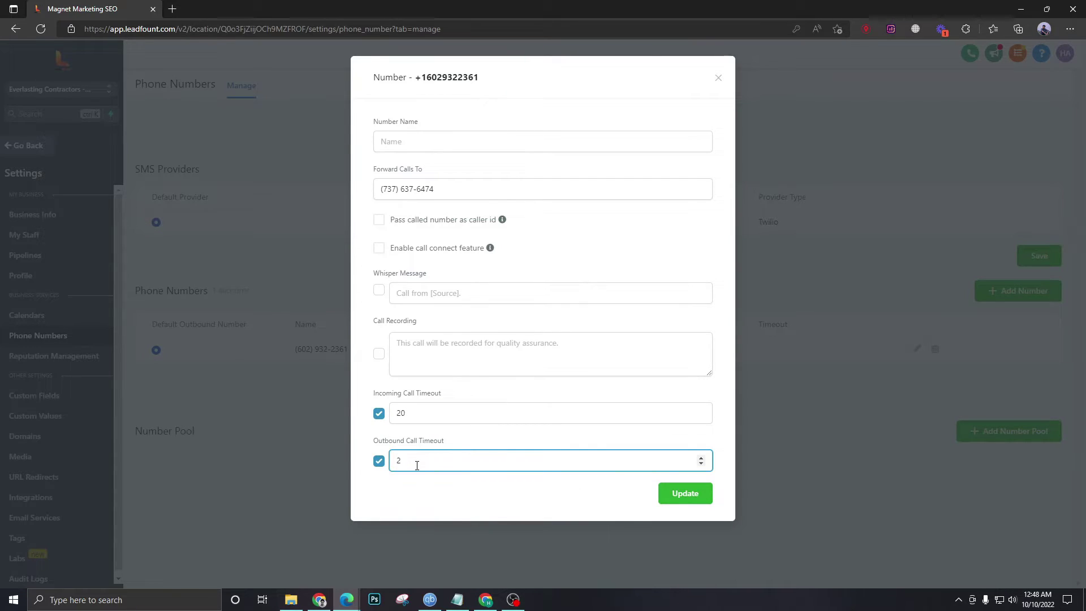
text(0)
click(409, 442)
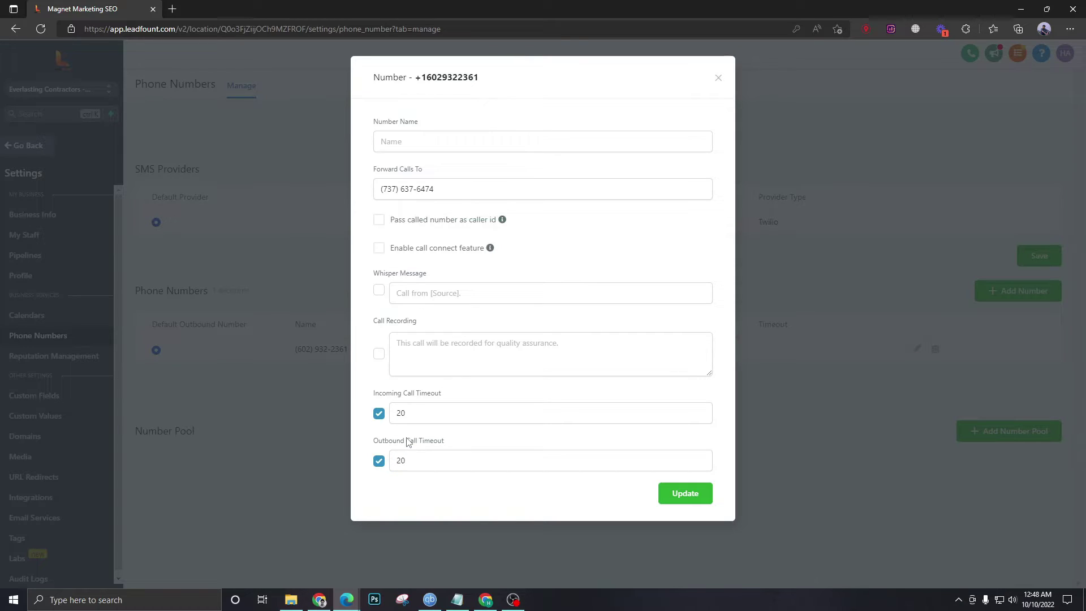
click(695, 498)
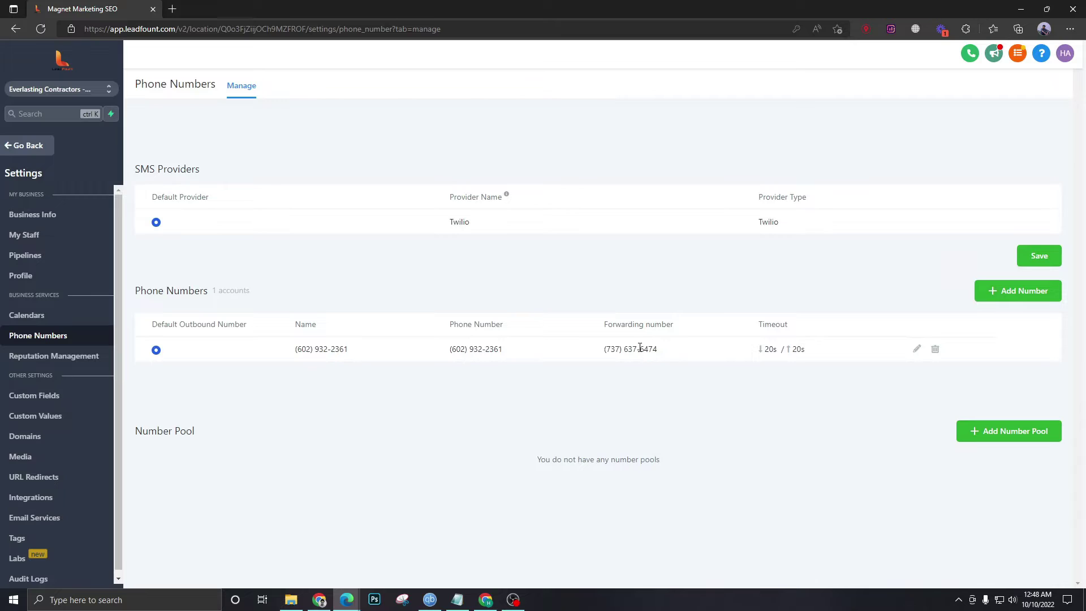
- Revisit Phone Numbers to recheck the Twilio number's saved settings, then open the staff list
click(46, 216)
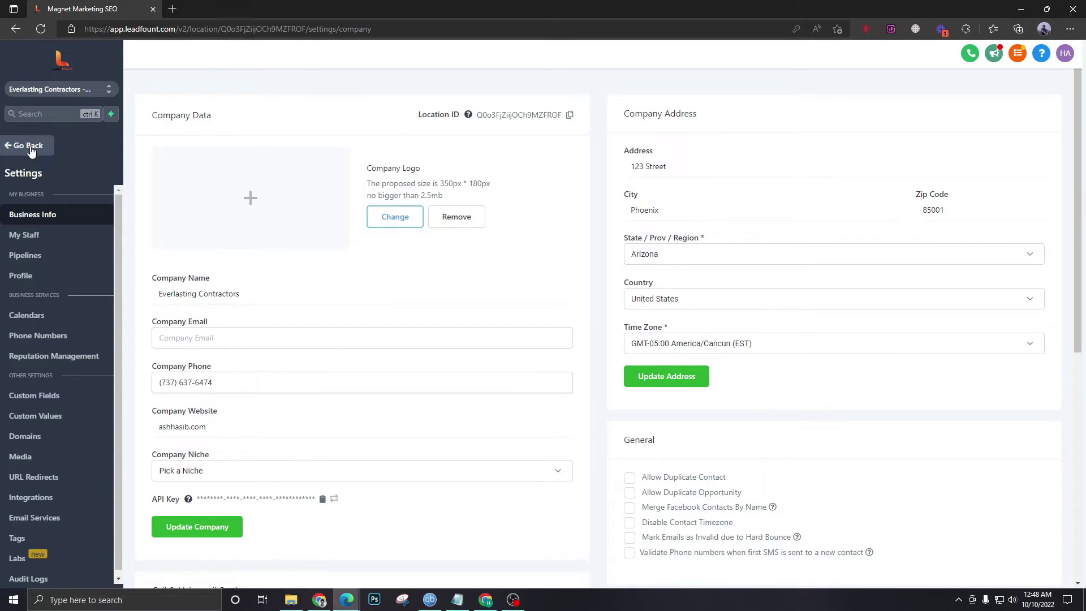
click(29, 147)
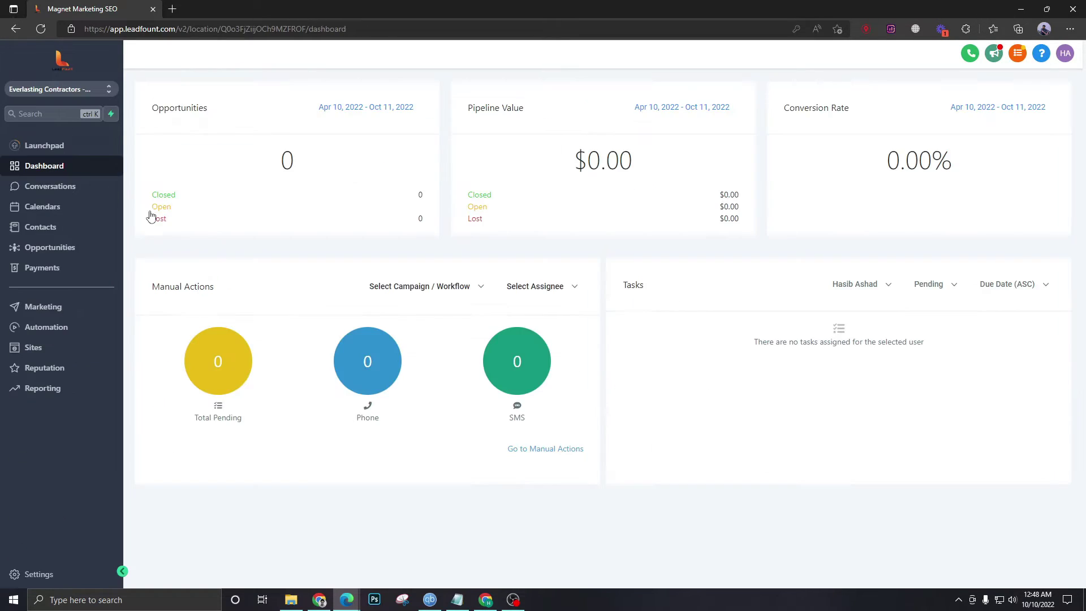
click(47, 568)
click(38, 335)
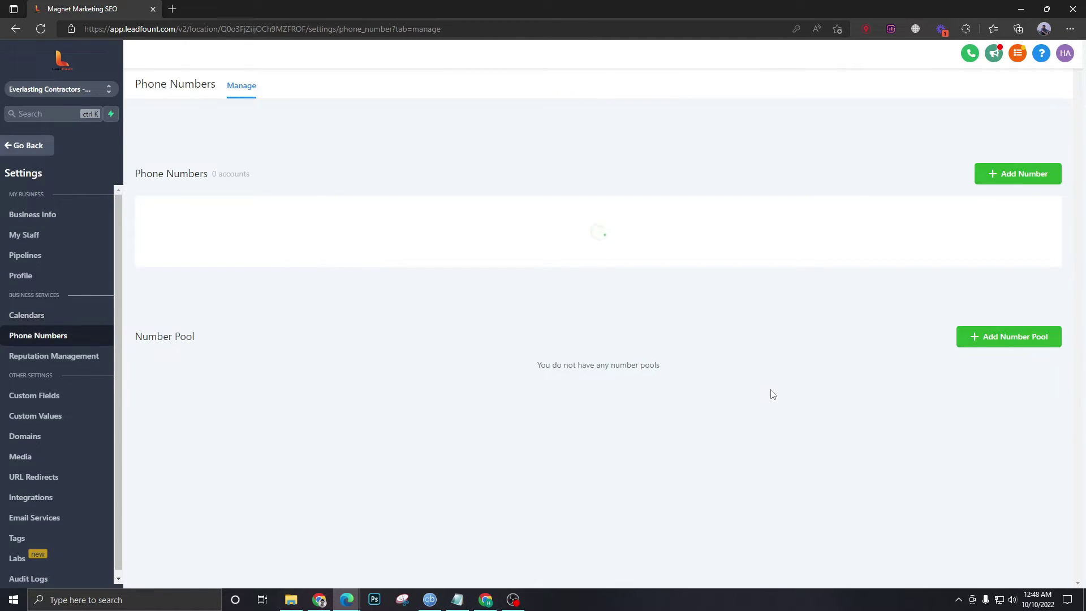
click(916, 348)
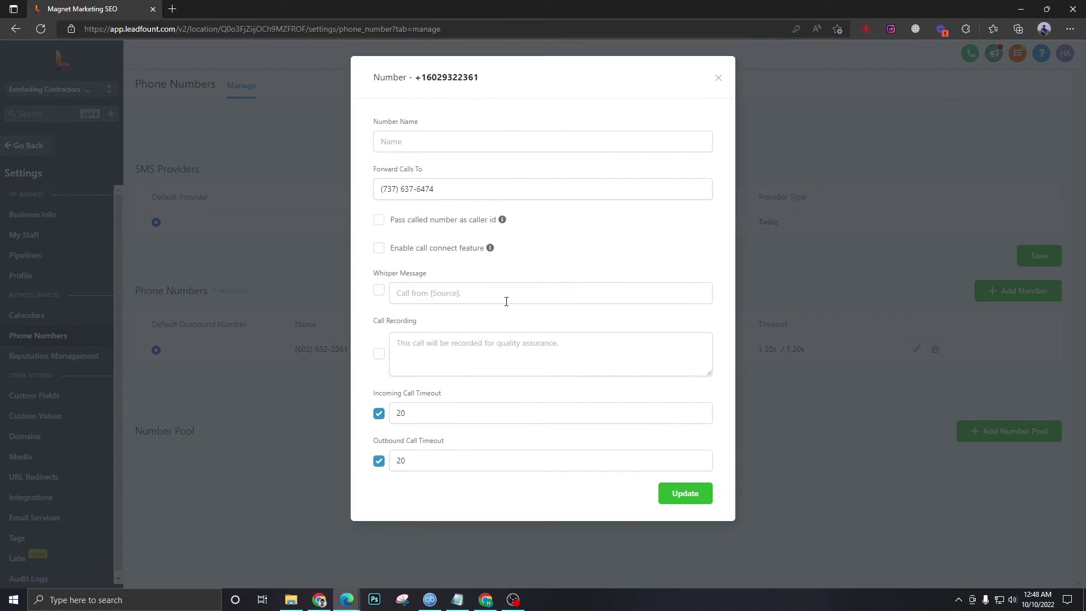
click(719, 79)
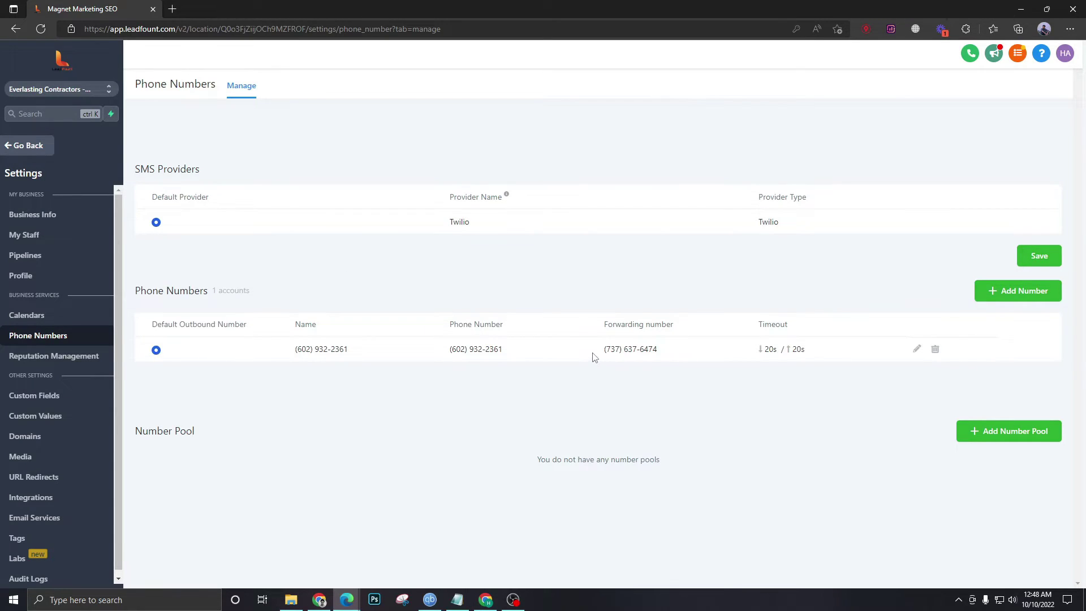
click(30, 236)
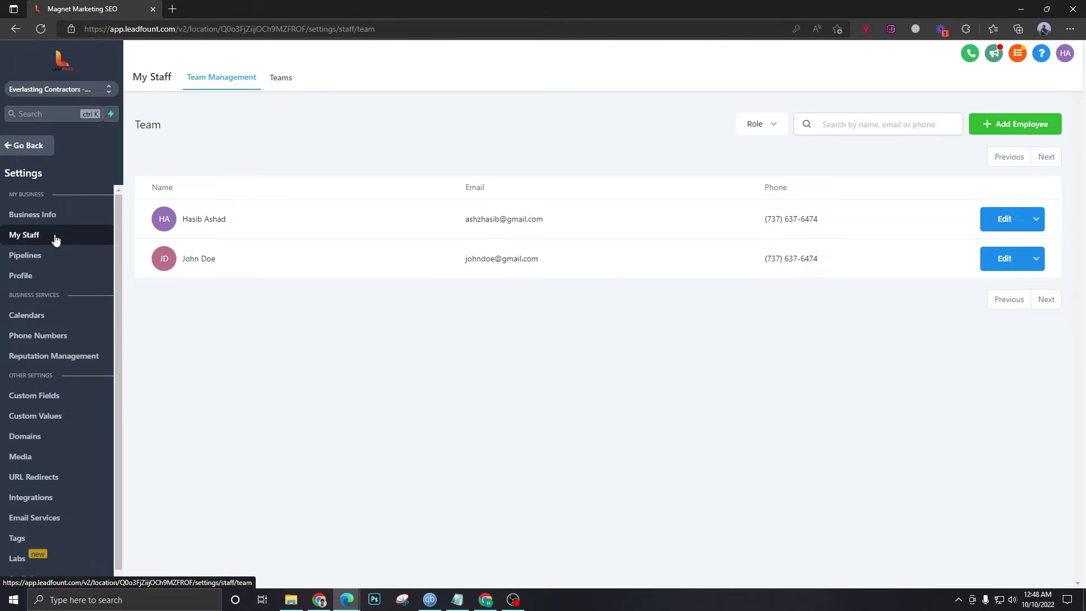
- In the second staff member's Call & Voicemail Settings, choose the Twilio number as Inbound Twilio Number
click(1007, 263)
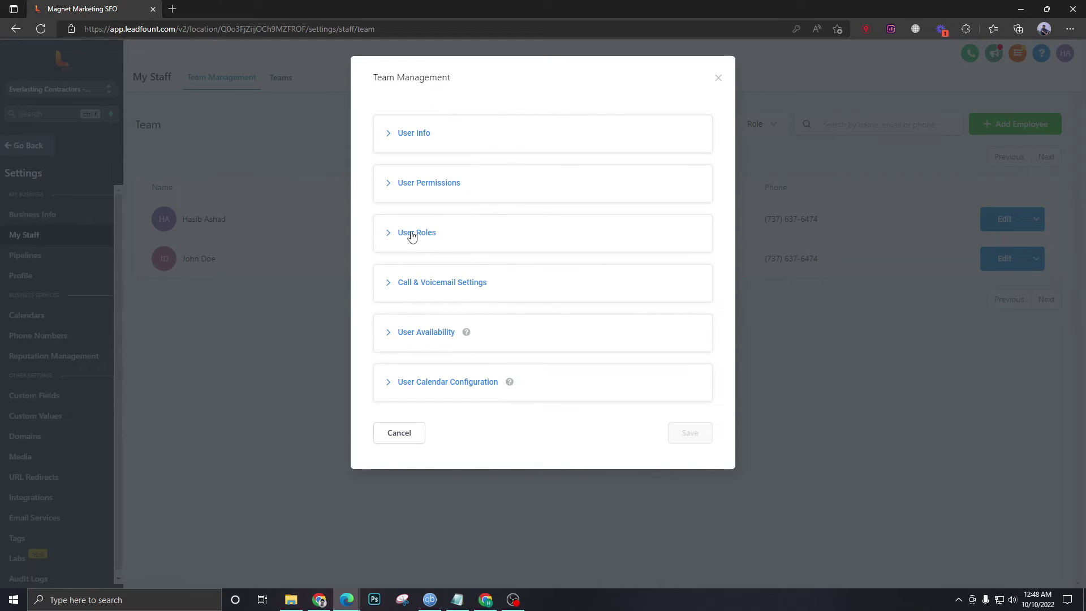
click(423, 282)
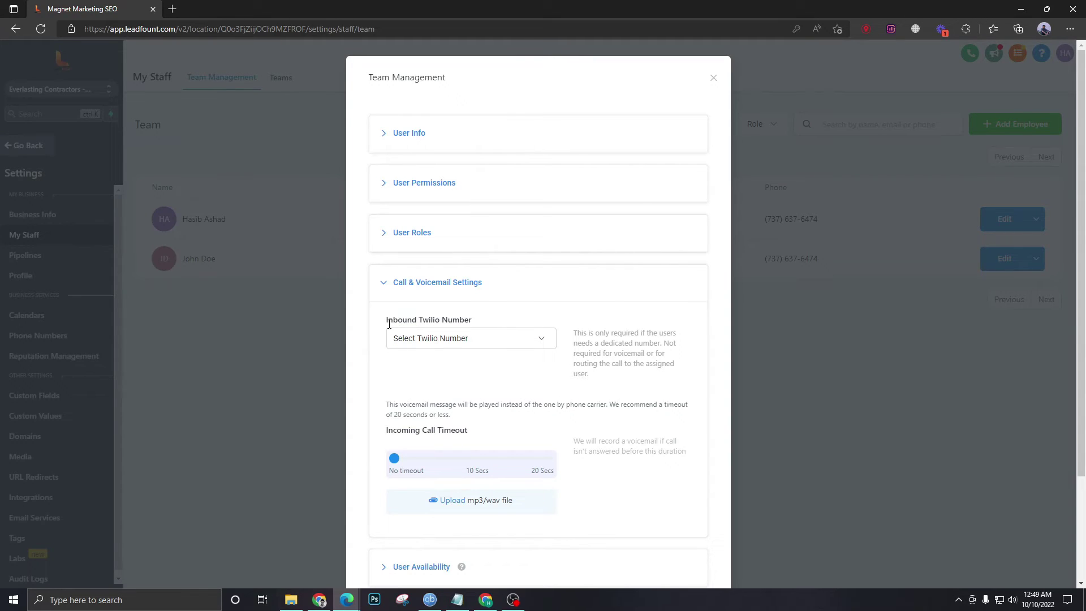
click(464, 338)
click(435, 380)
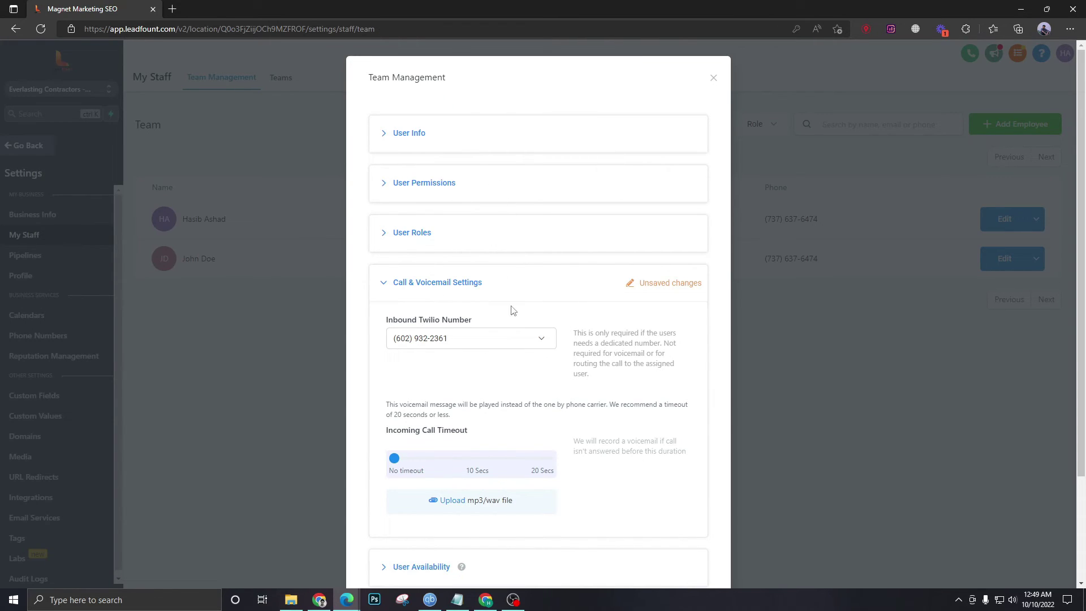
scroll(483, 308, down, 2)
scroll(485, 305, up, 2)
- Review and collapse the Call & Voicemail and User Info sections, then close the staff member's profile
click(493, 286)
click(493, 287)
click(474, 283)
click(413, 136)
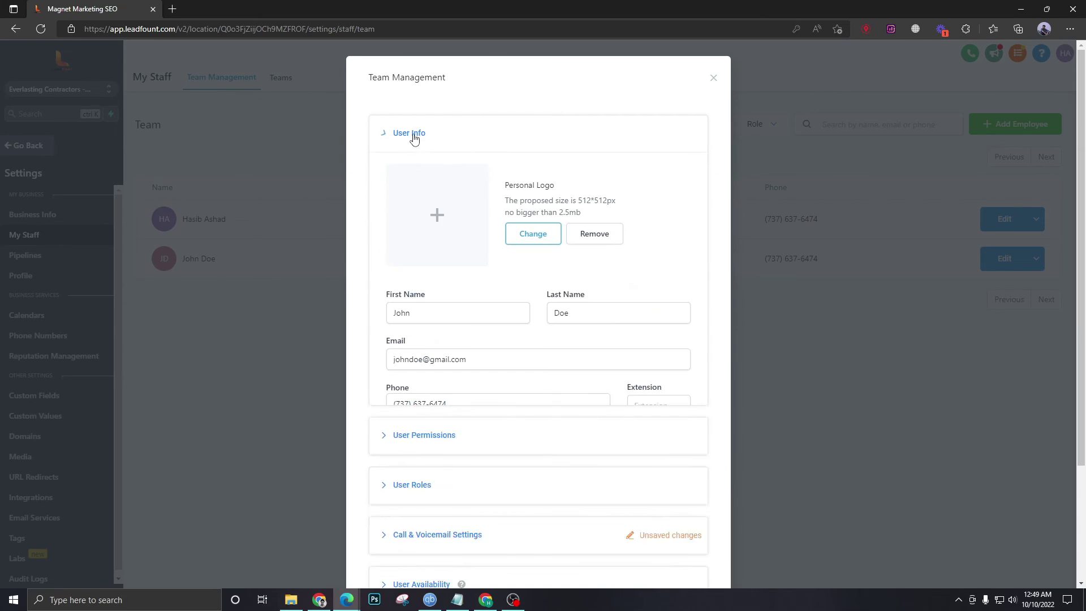
scroll(328, 272, down, 1)
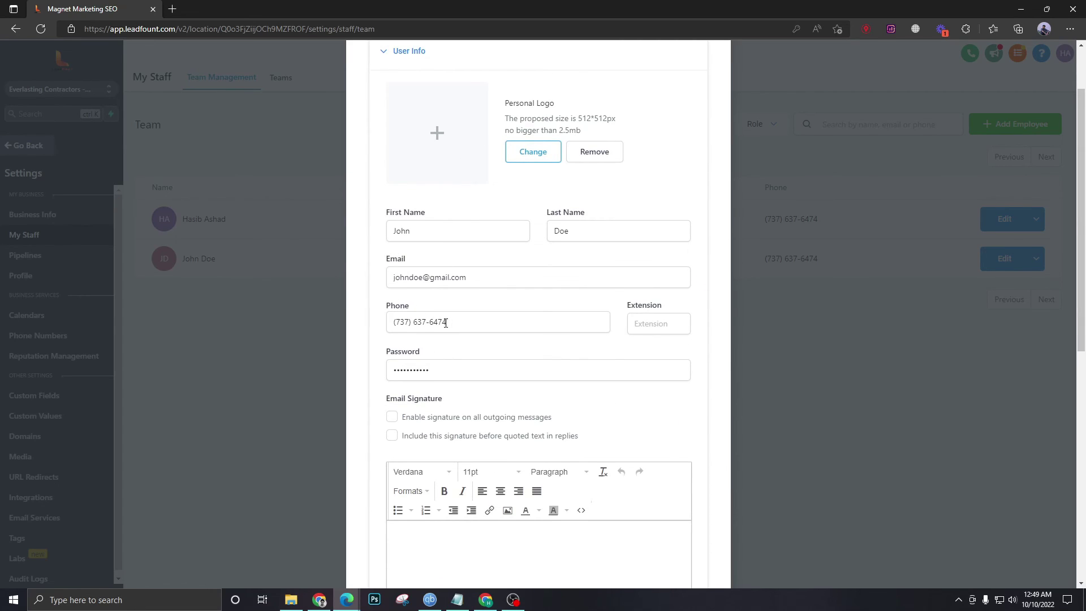
scroll(419, 307, up, 1)
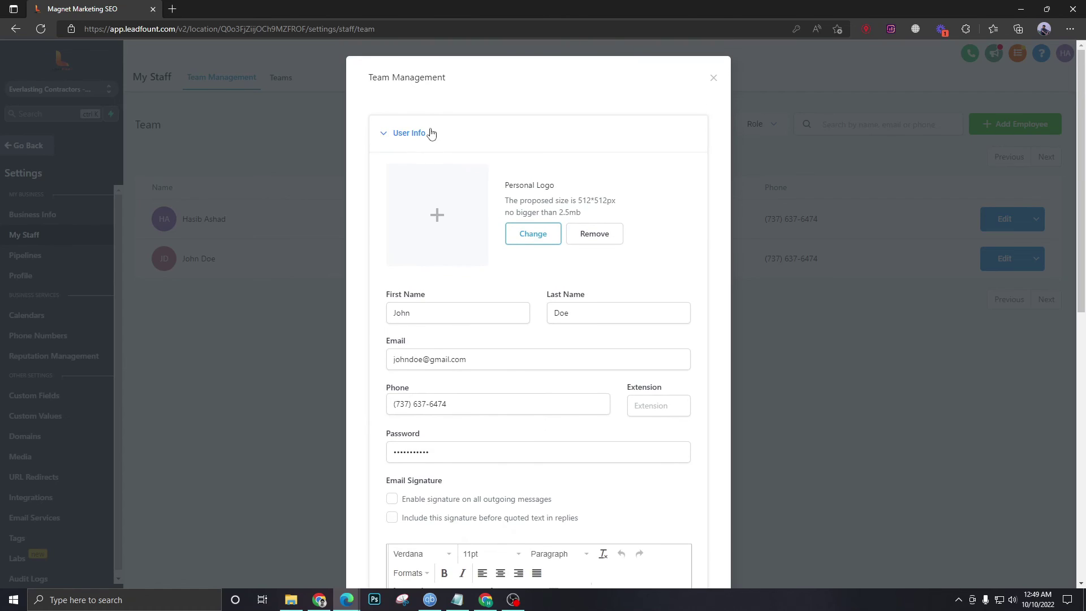
scroll(472, 422, down, 1)
scroll(439, 227, up, 1)
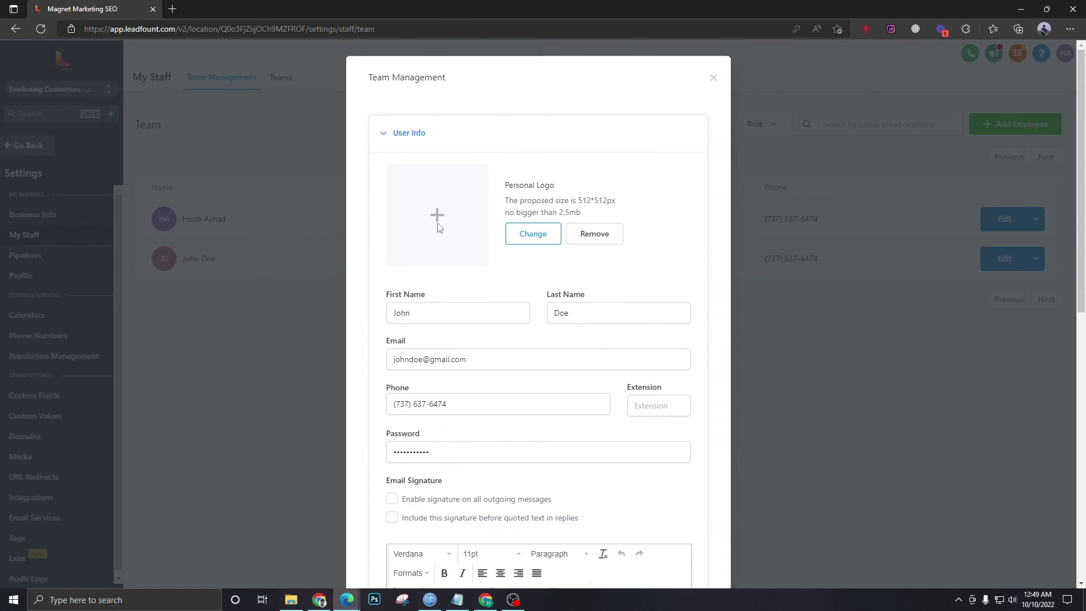
click(413, 133)
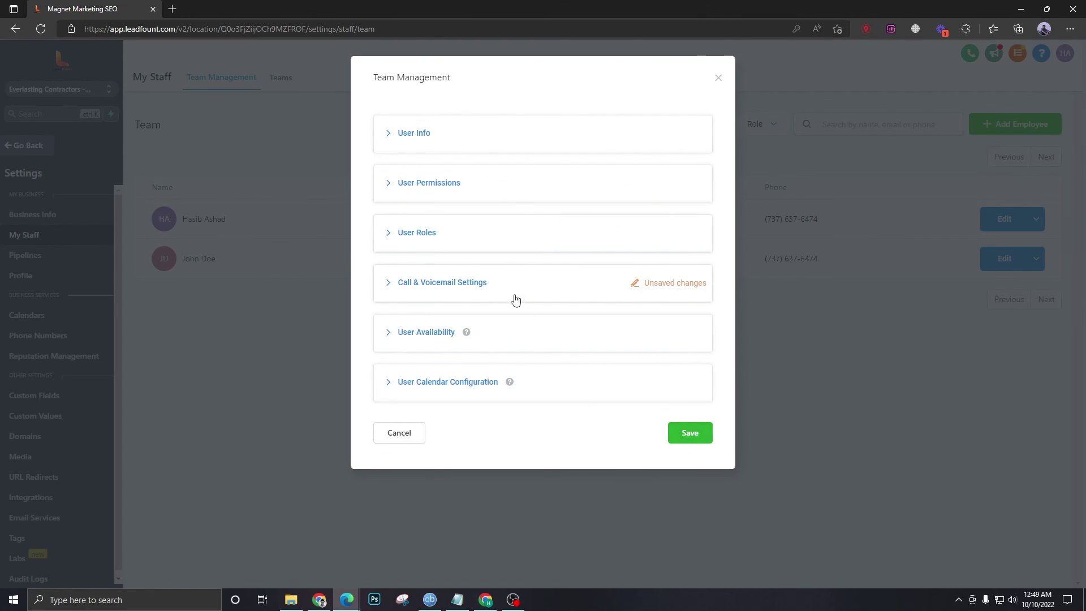
click(718, 79)
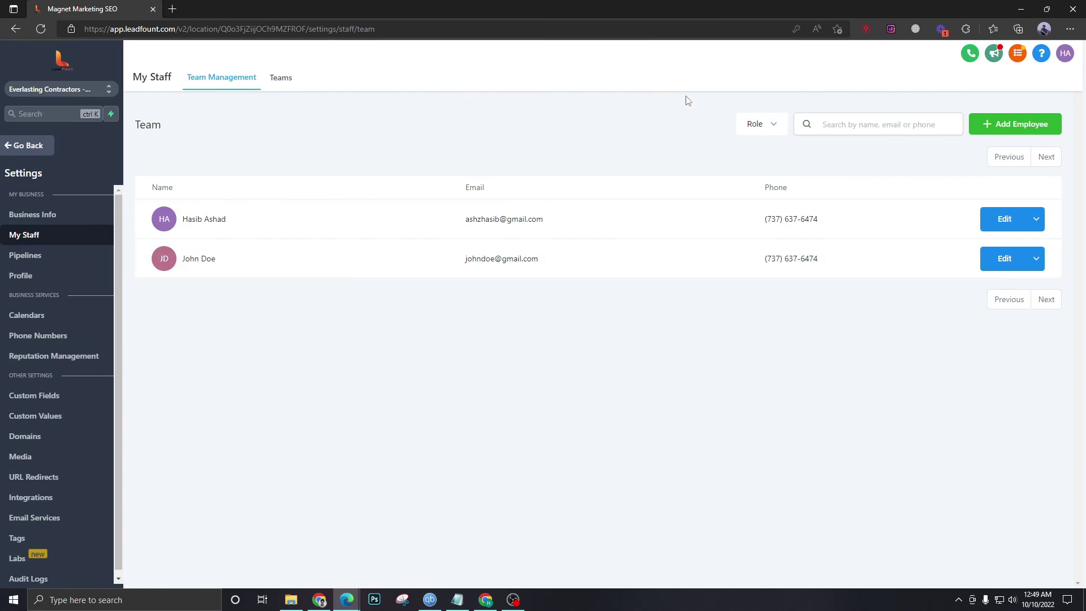